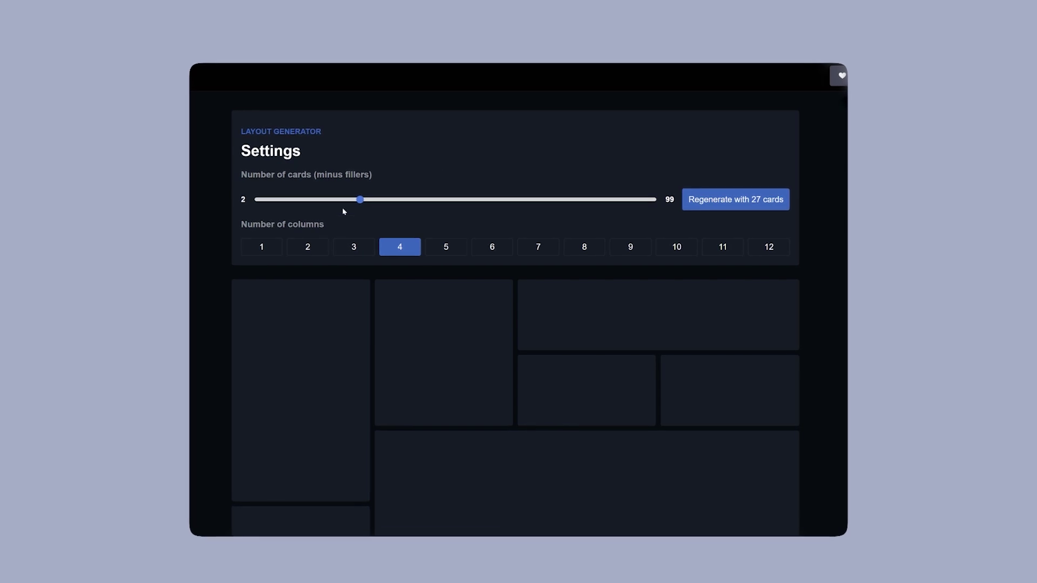
Lower the generator's card count, change the column setting, and review the regenerated Greenpath card grid.
mouse_move(361, 200)
mouse_down()
mouse_move(312, 200)
mouse_move(381, 198)
mouse_up()
click(492, 248)
scroll(519, 301, down, 1)
scroll(518, 301, down, 10)
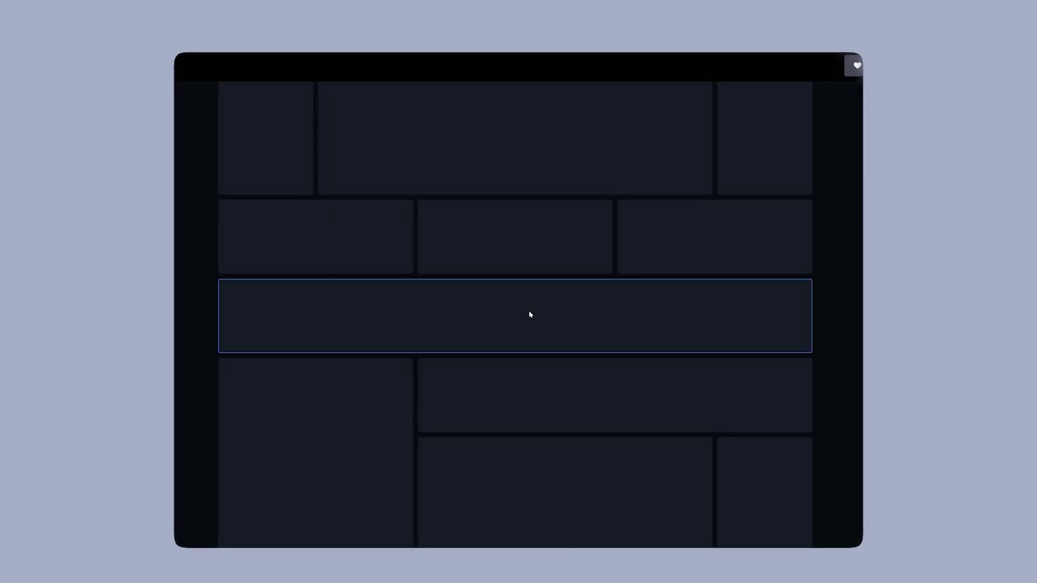
scroll(532, 324, down, 10)
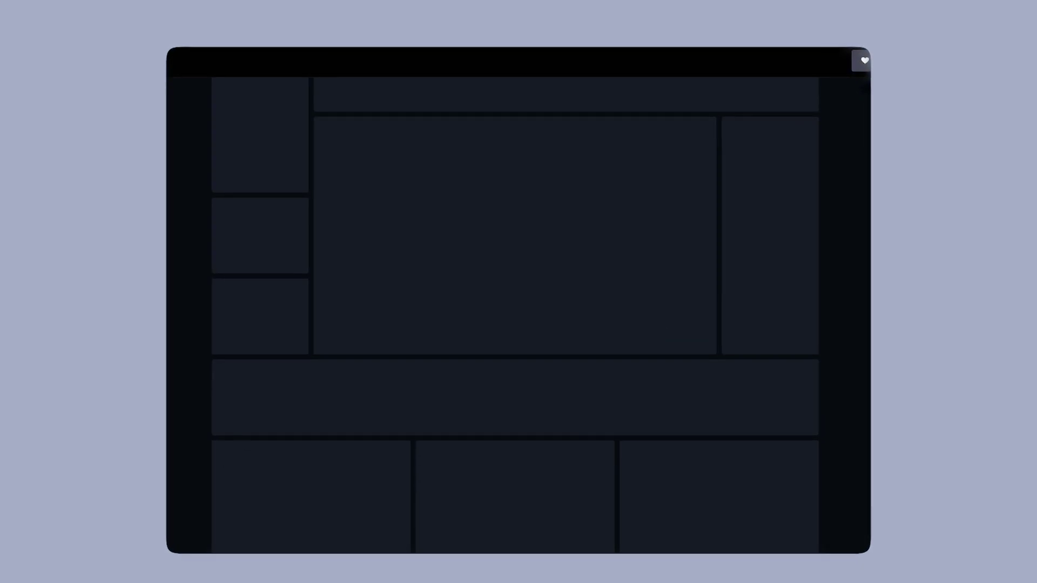
scroll(518, 302, down, 8)
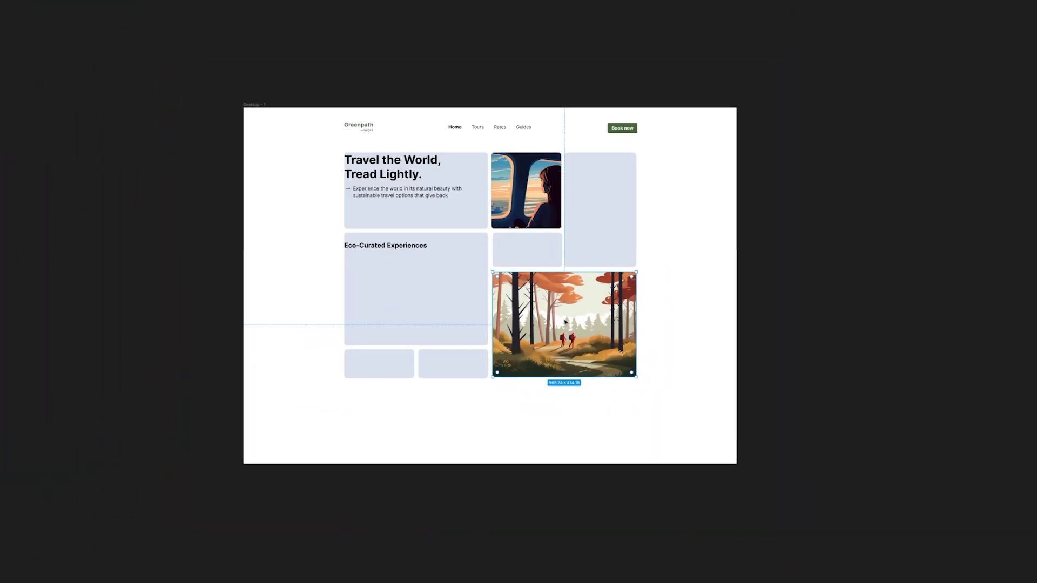
Swap the forest picture for the pasted mountain hiking image, shrunk to fit the grid's lower-right card.
drag(566, 323, 713, 314)
key(ctrl+v)
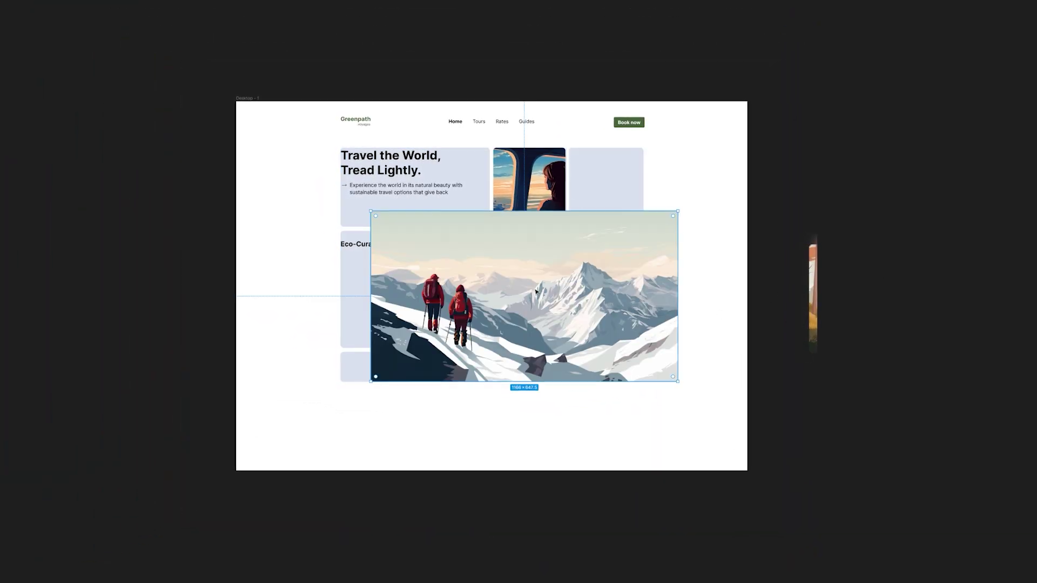
drag(536, 291, 660, 351)
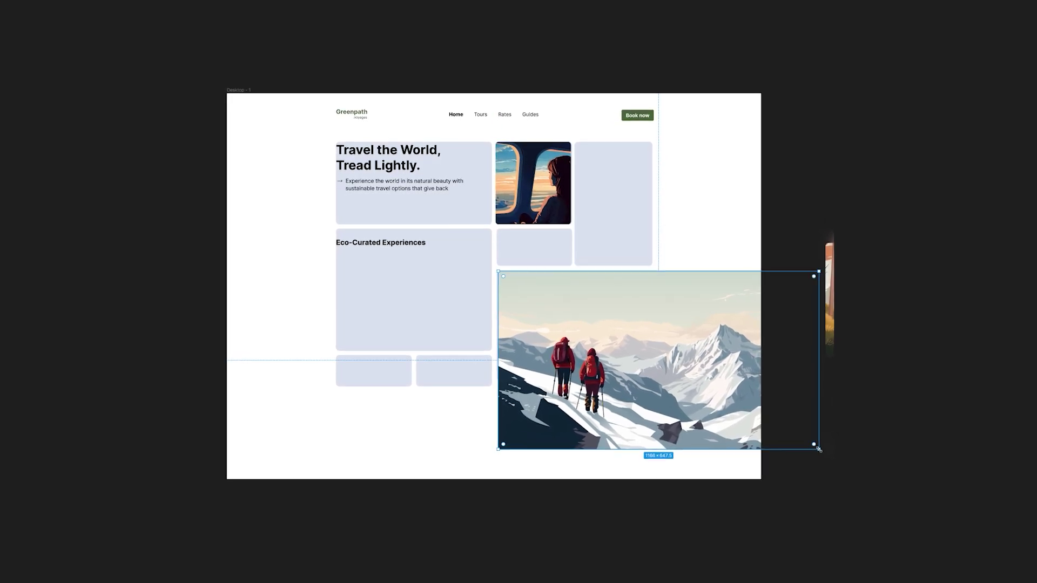
drag(816, 447, 650, 388)
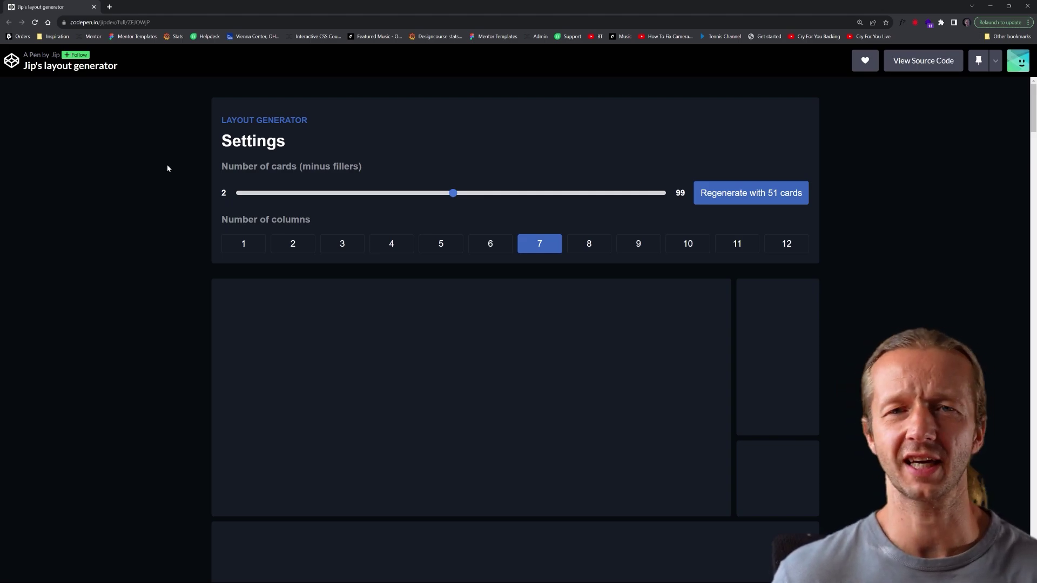
Reduce the layout generator's card count from 51 to 27, keeping 7 columns.
click(159, 22)
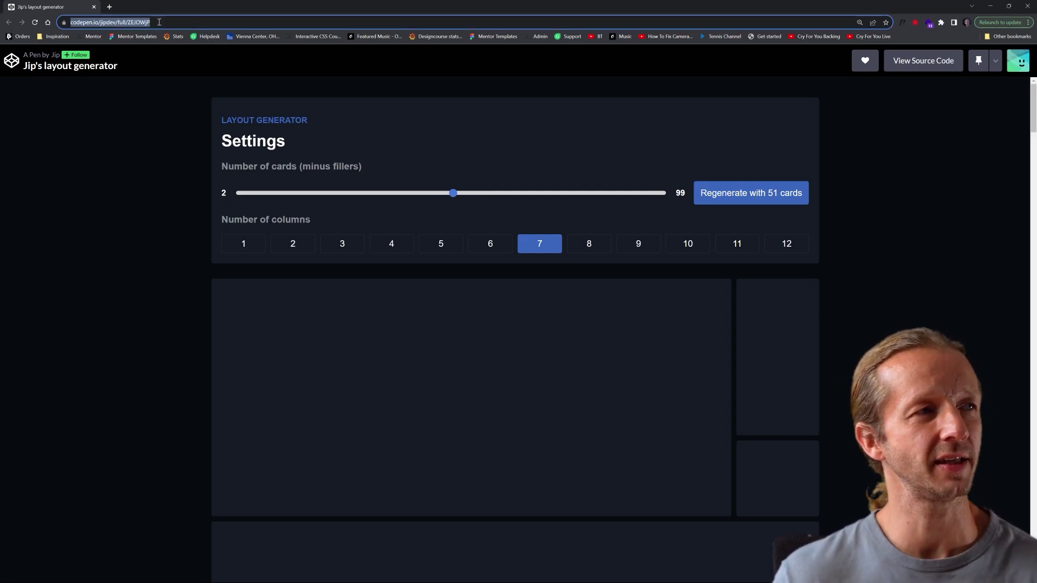
click(126, 188)
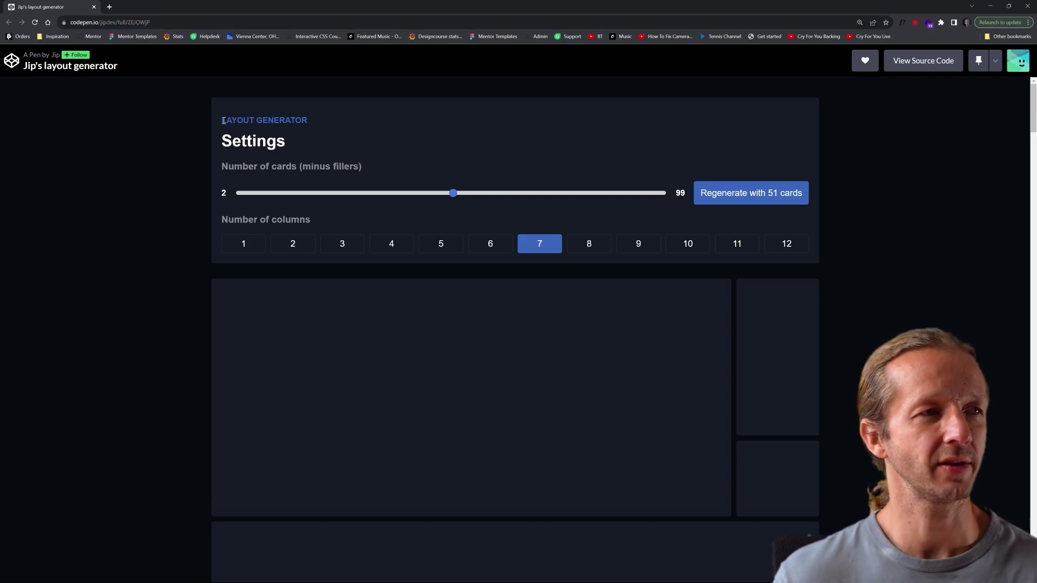
drag(223, 121, 388, 166)
click(388, 166)
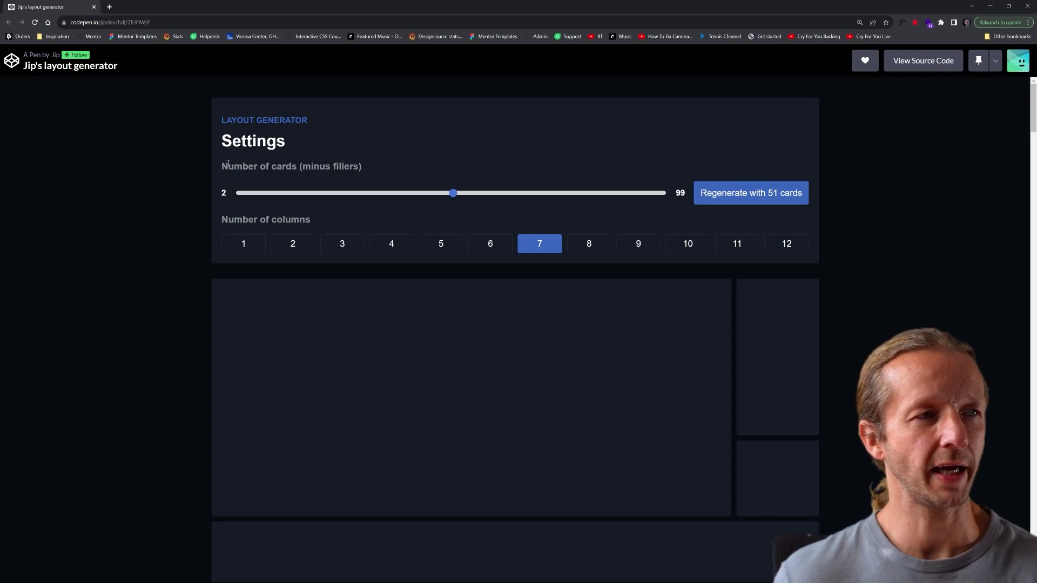
drag(1031, 106, 1033, 434)
scroll(622, 199, up, 20)
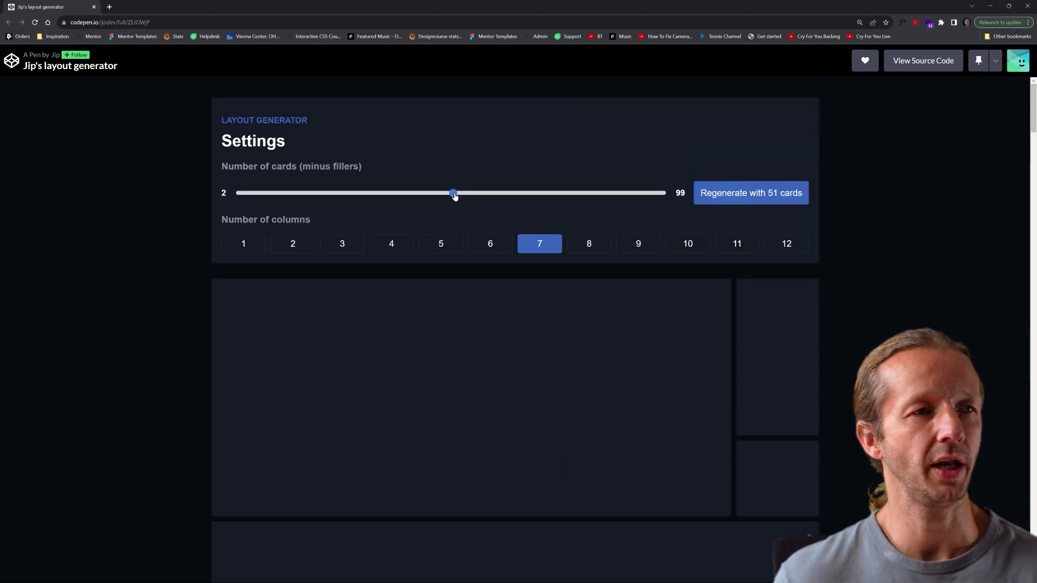
drag(454, 194, 349, 202)
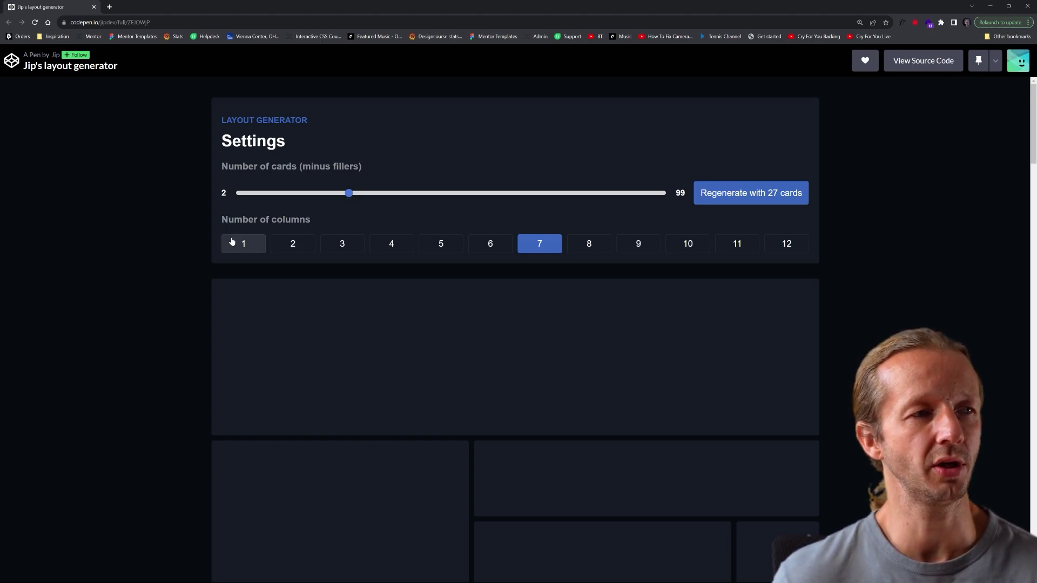
click(286, 246)
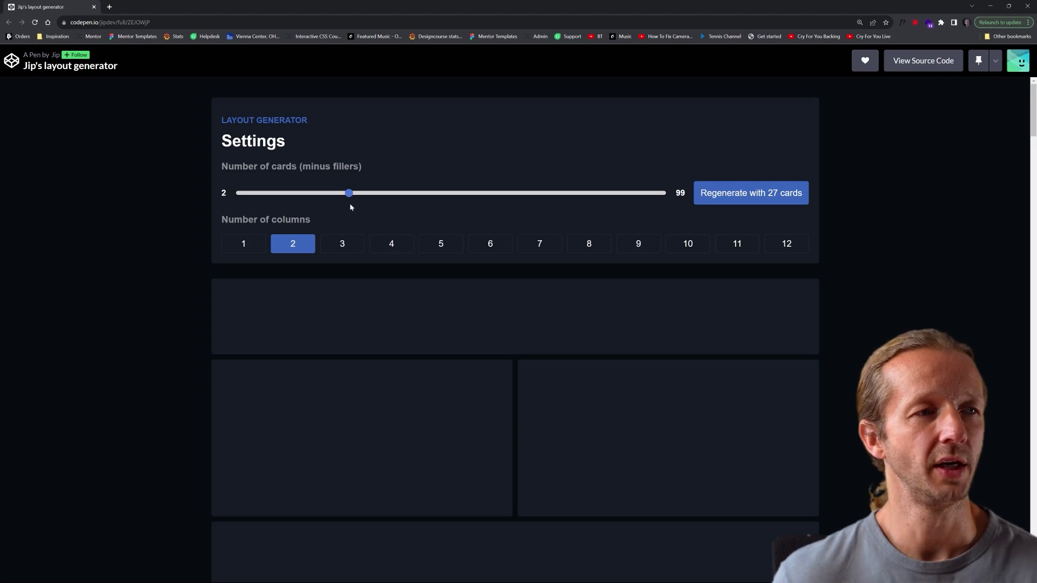
scroll(698, 362, down, 12)
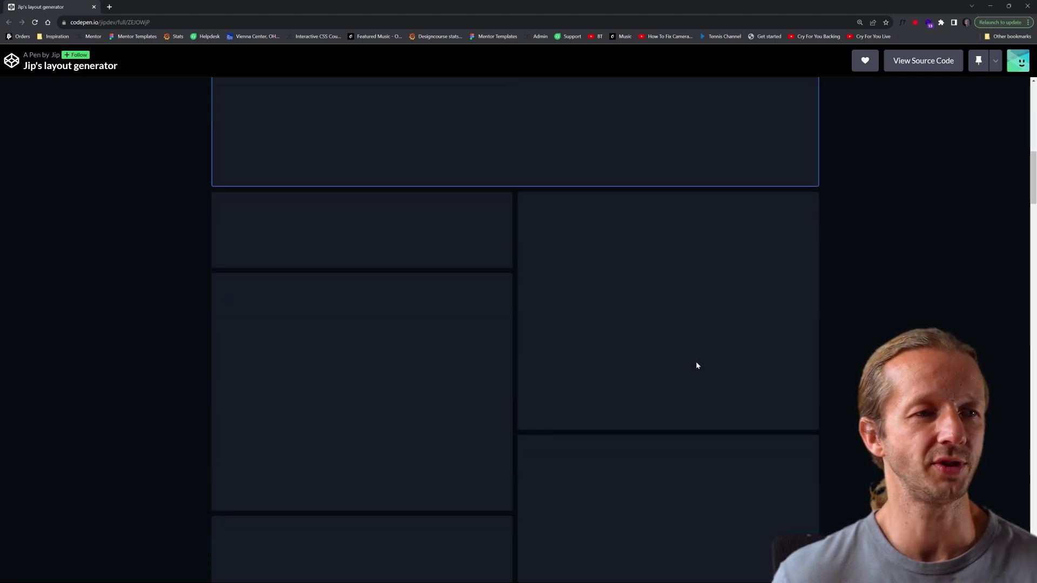
scroll(696, 361, up, 2)
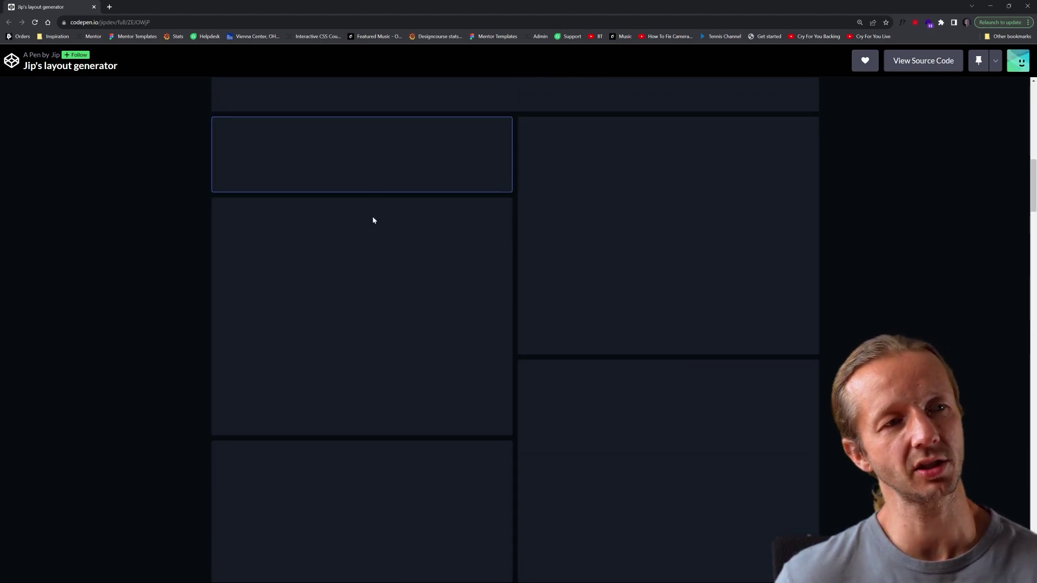
scroll(706, 400, down, 7)
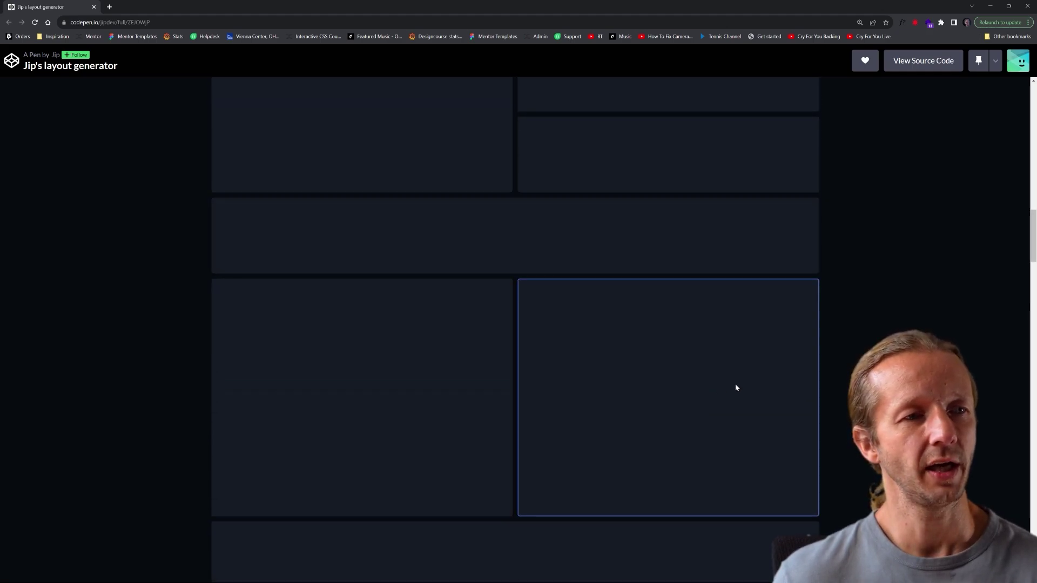
scroll(516, 356, up, 10)
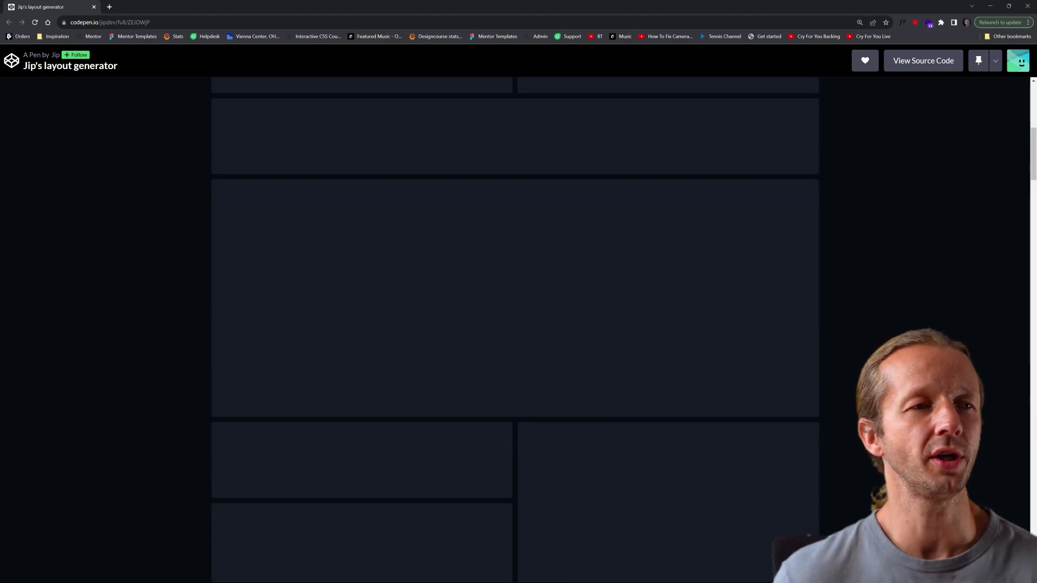
scroll(838, 349, up, 2)
scroll(838, 350, down, 3)
scroll(838, 349, up, 2)
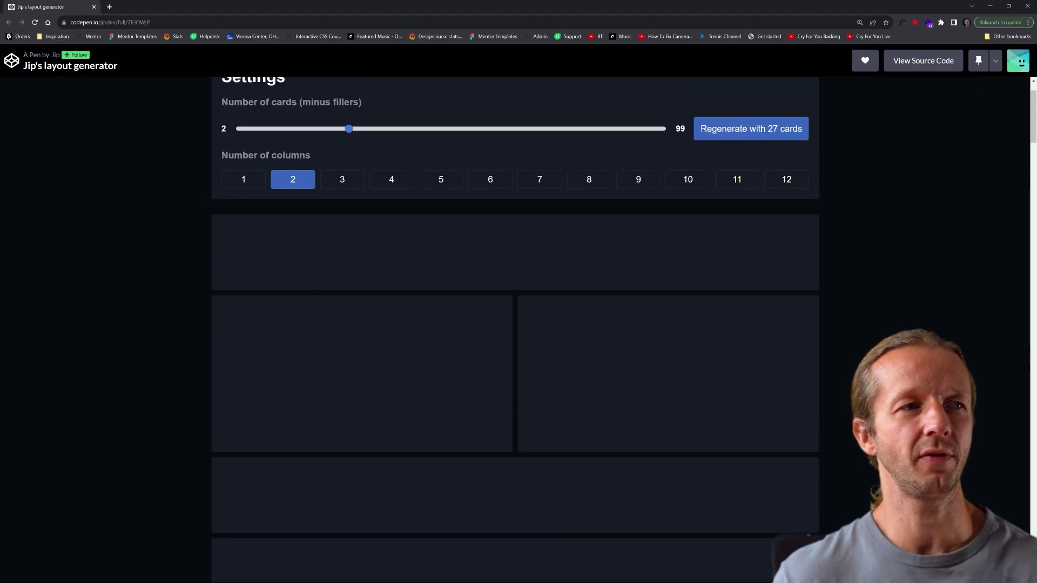
click(393, 242)
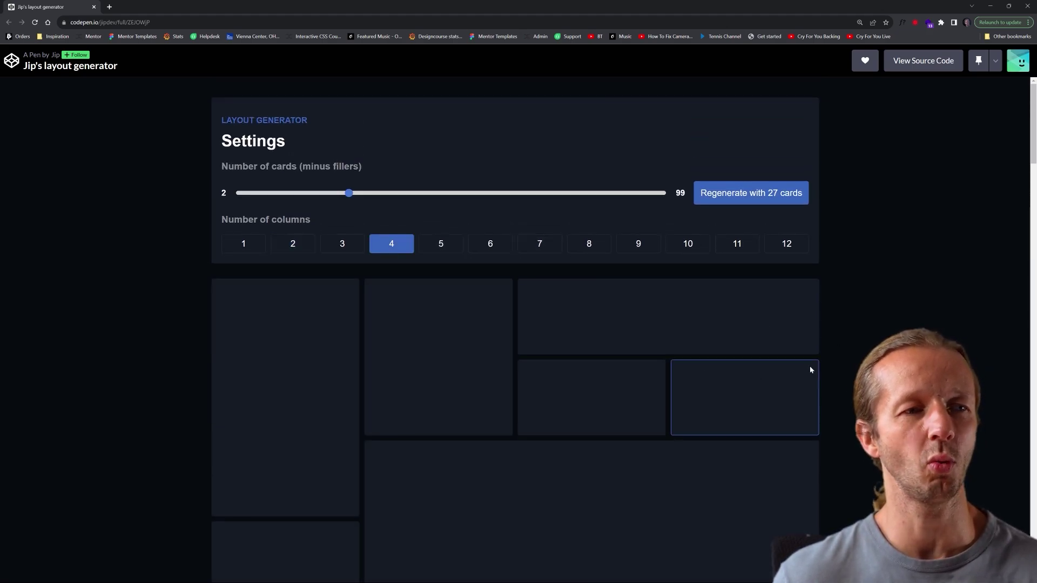
scroll(842, 352, down, 2)
scroll(880, 341, down, 5)
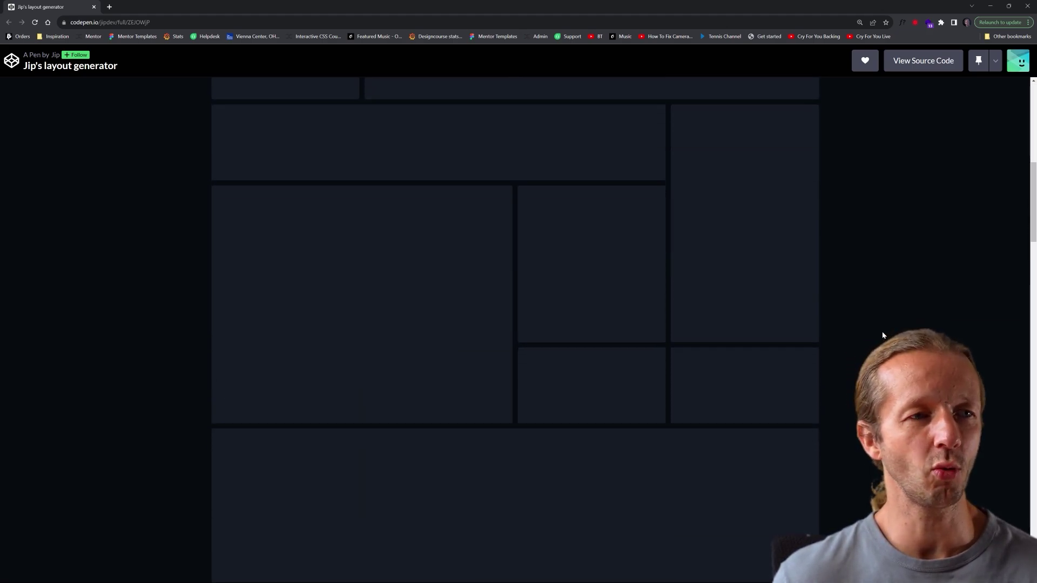
scroll(884, 336, up, 2)
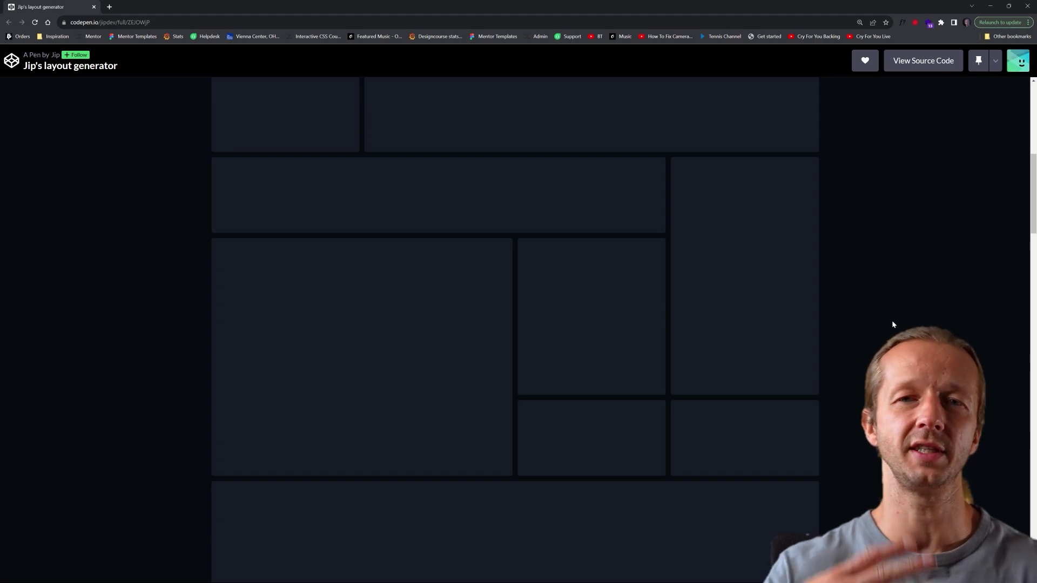
scroll(892, 322, down, 1)
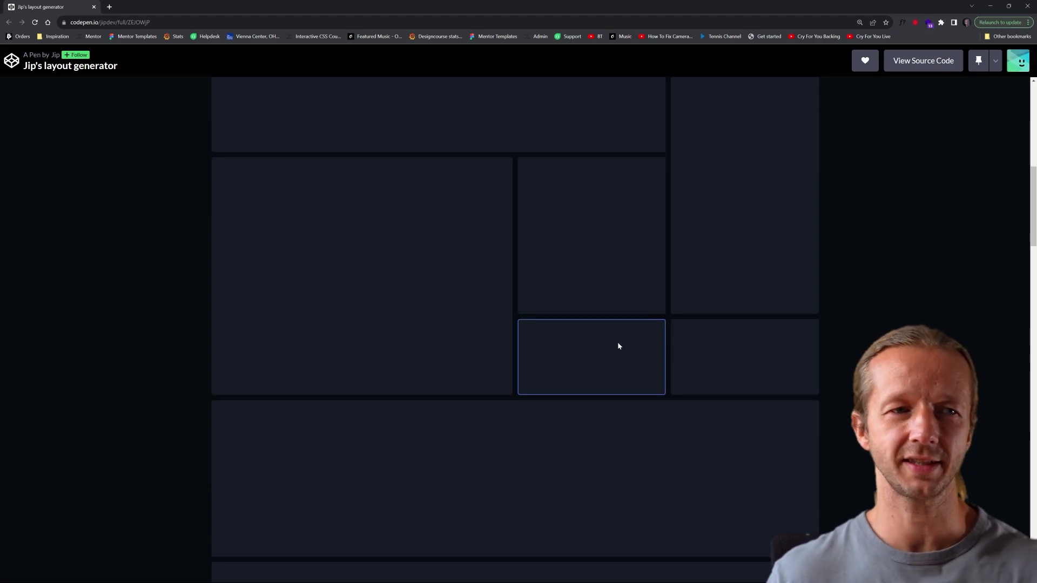
scroll(515, 330, down, 6)
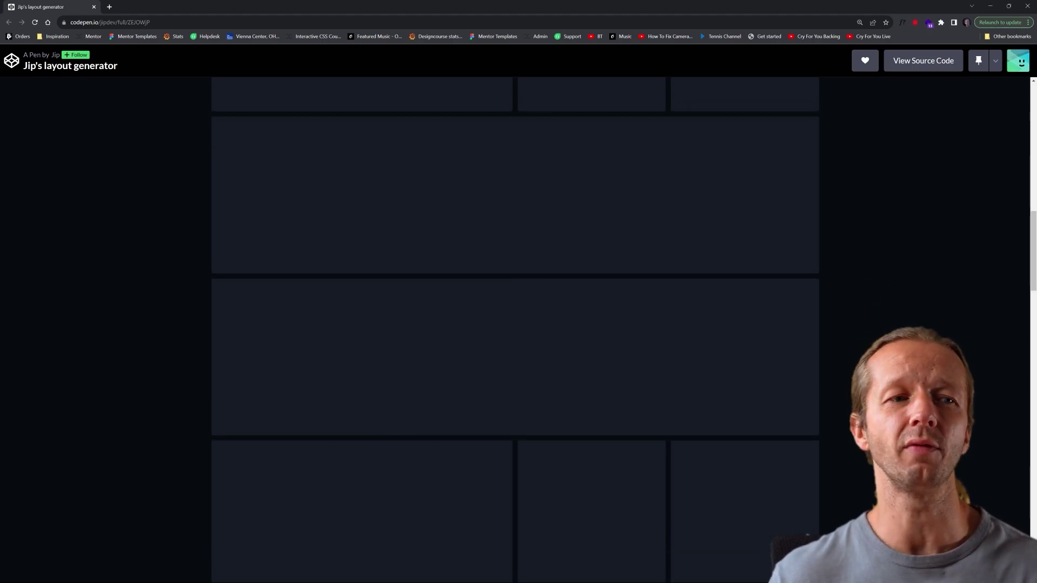
scroll(516, 329, down, 5)
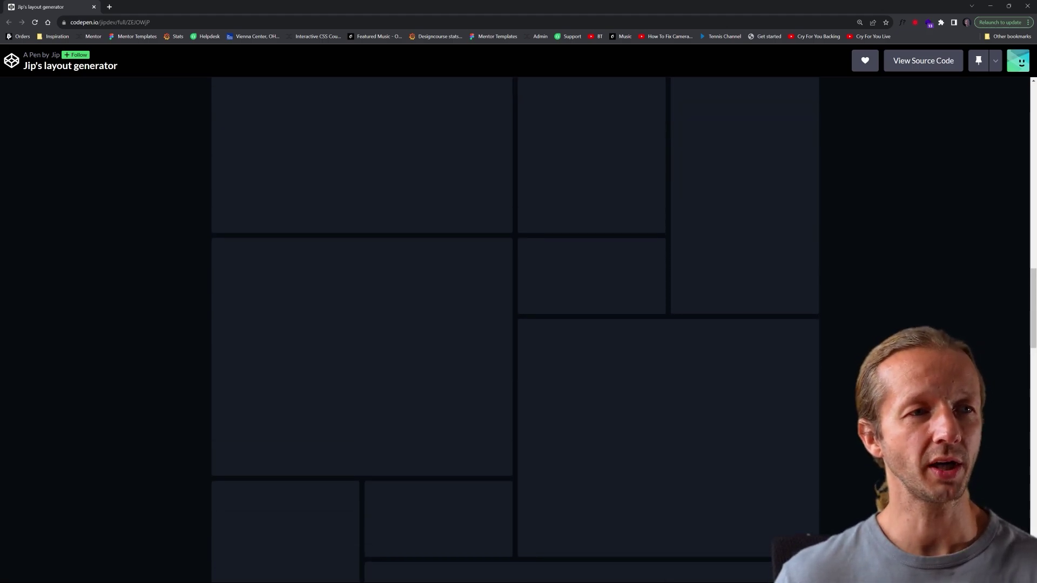
scroll(516, 330, up, 1)
scroll(516, 329, down, 1)
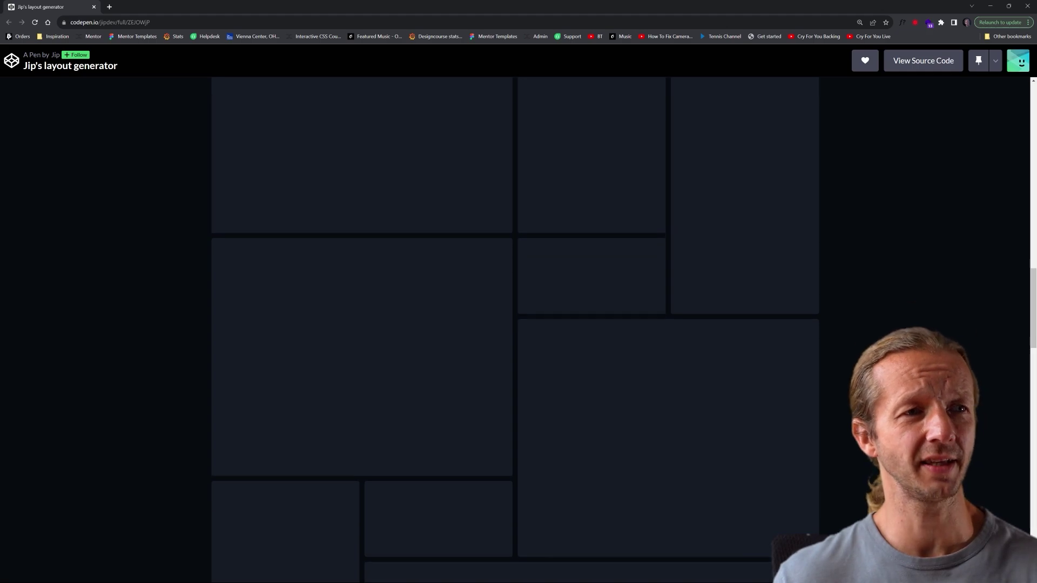
scroll(412, 215, up, 1)
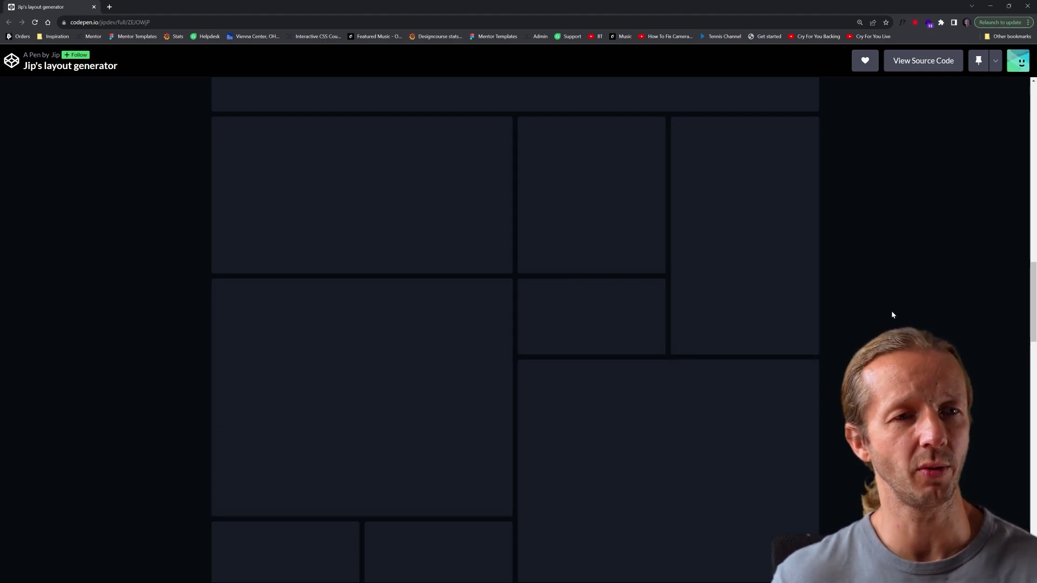
scroll(880, 298, down, 1)
scroll(881, 298, up, 1)
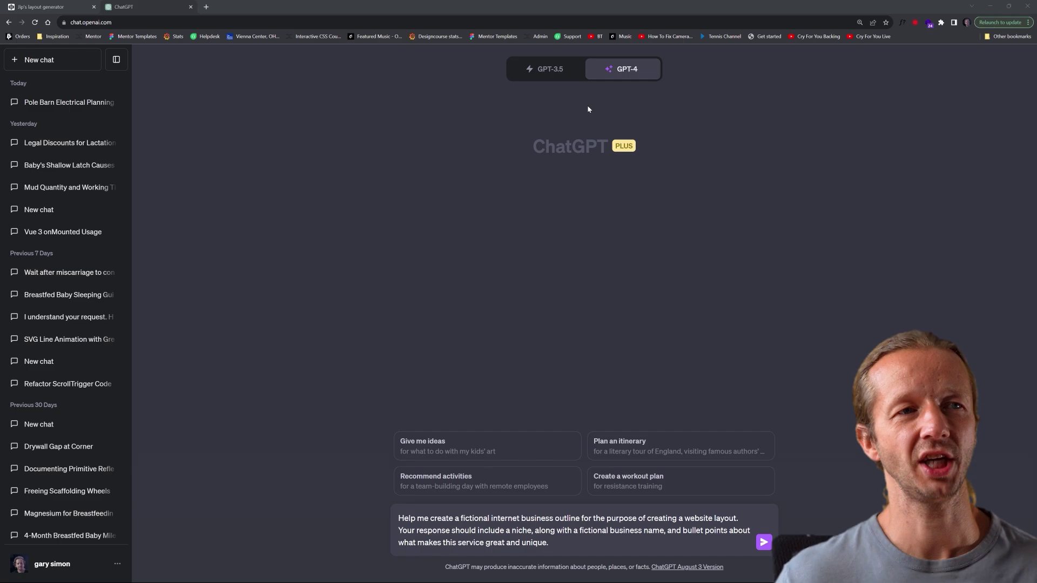
Send GPT-4 a prompt asking for a fictional internet business's niche, name and website layout bullets.
mouse_move(624, 72)
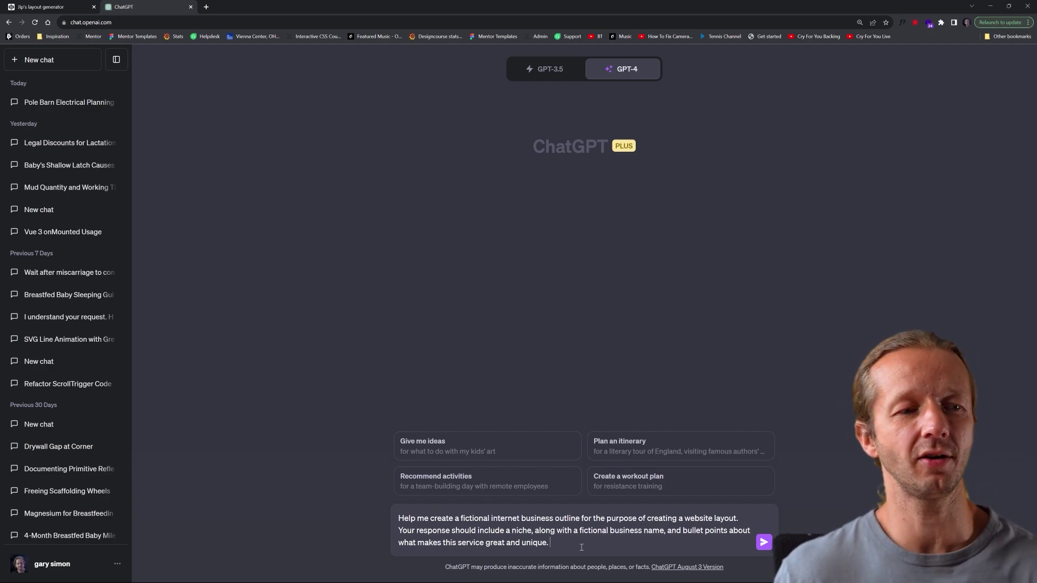
key(Return)
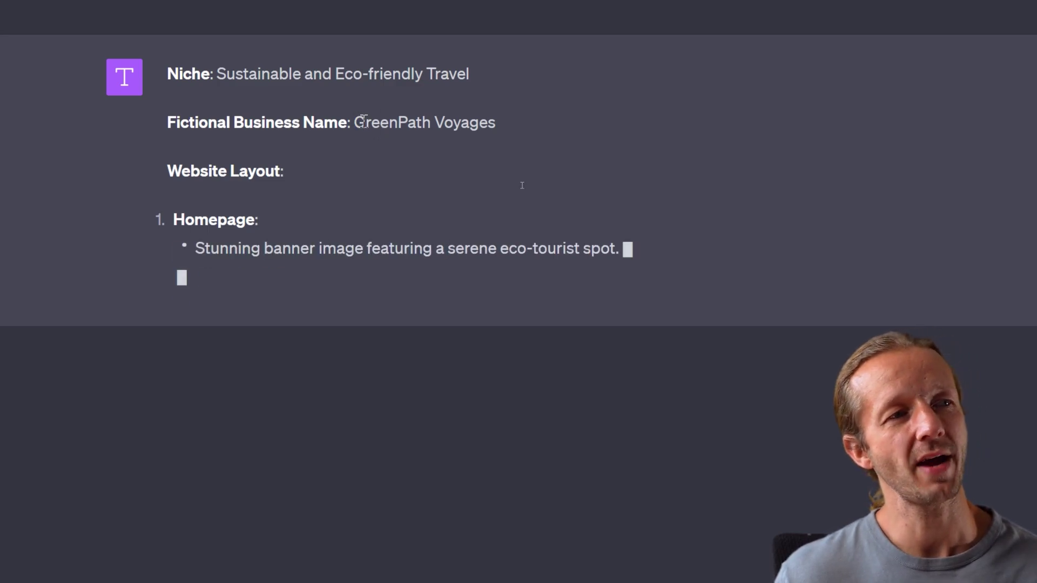
Select the business name 'GreenPath Voyages' in ChatGPT's reply.
drag(363, 122, 482, 124)
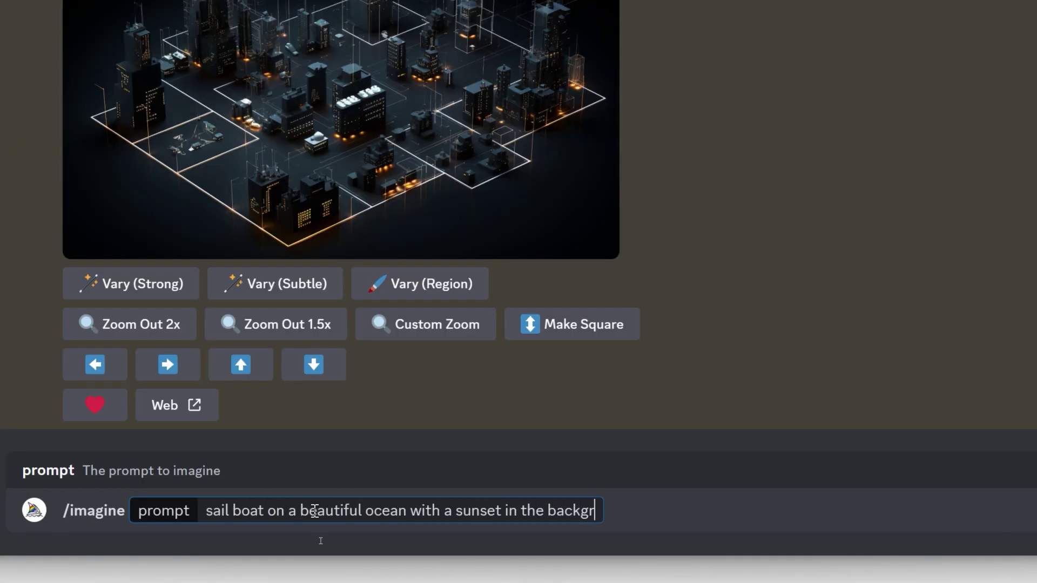
Submit a Midjourney prompt to generate a travel illustration for the cards.
text(ound)
key(Return)
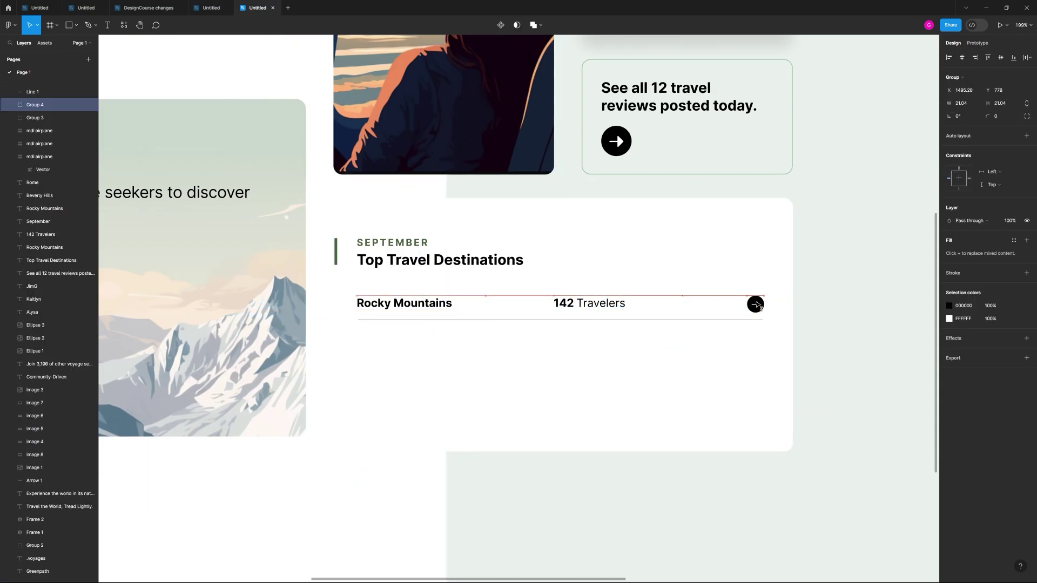
Duplicate the Rocky Mountains destination row.
key(ctrl+d)
key(ctrl+d)
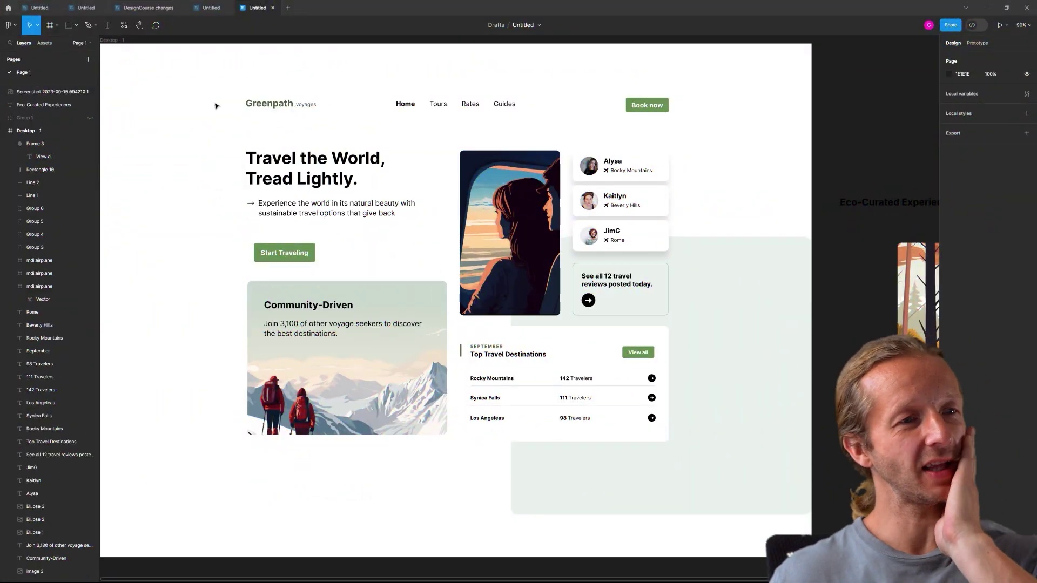
Compare Group 1's card layout against the design and drag it down into alignment.
click(89, 118)
click(89, 118)
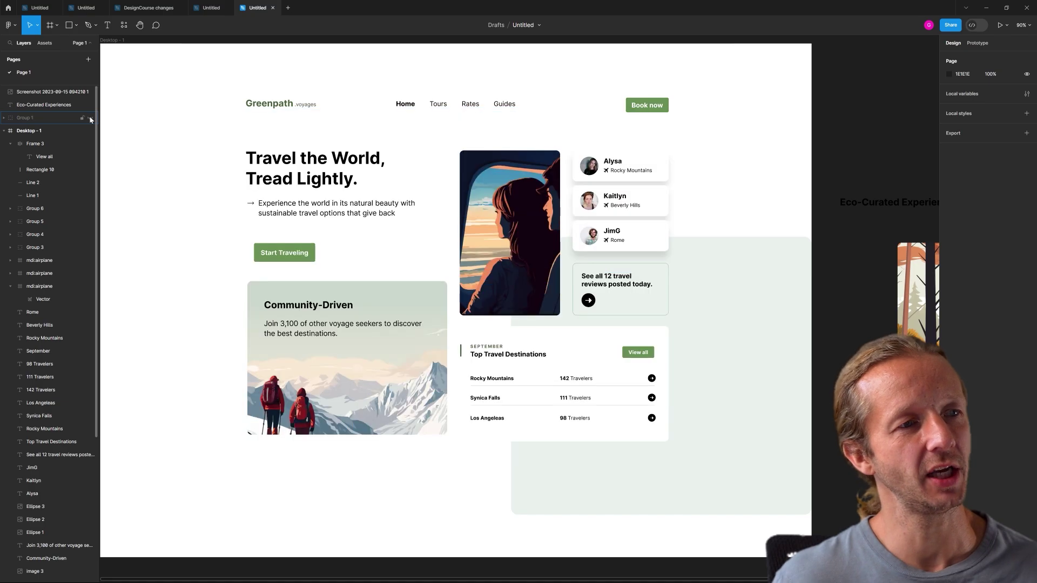
click(90, 118)
click(90, 118)
click(90, 117)
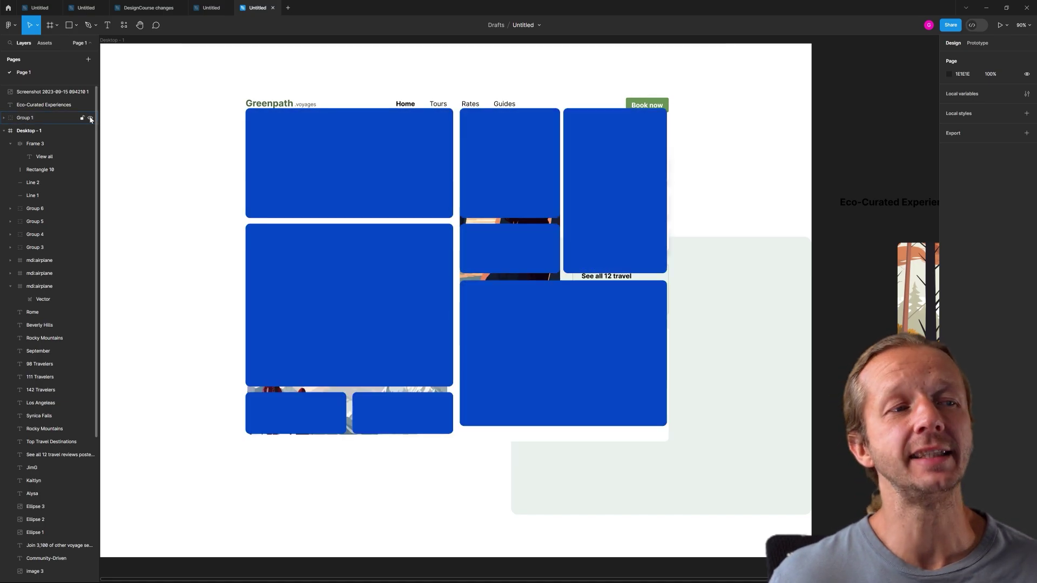
click(89, 117)
click(89, 118)
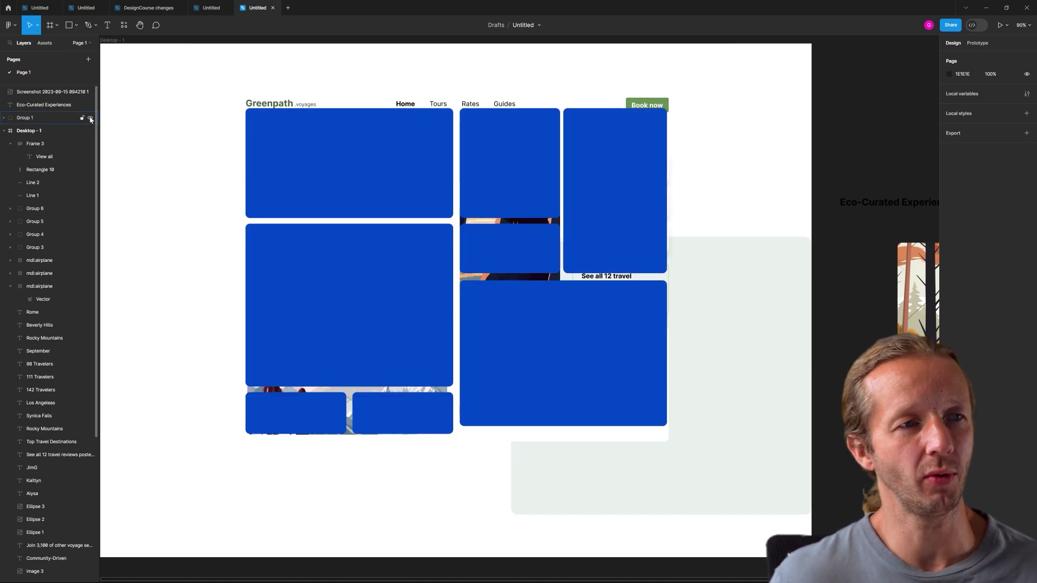
click(90, 118)
click(90, 118)
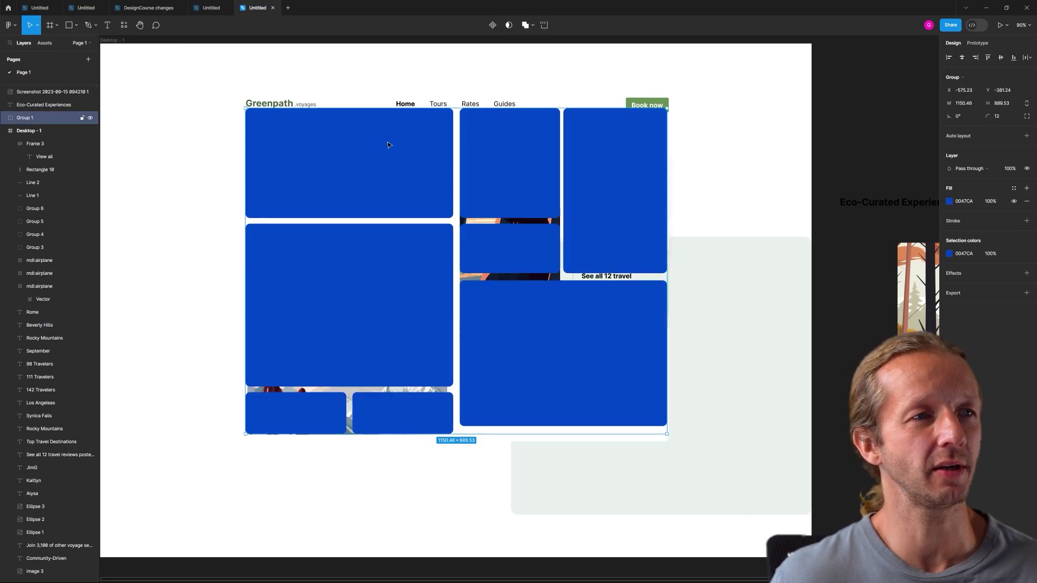
drag(389, 145, 366, 200)
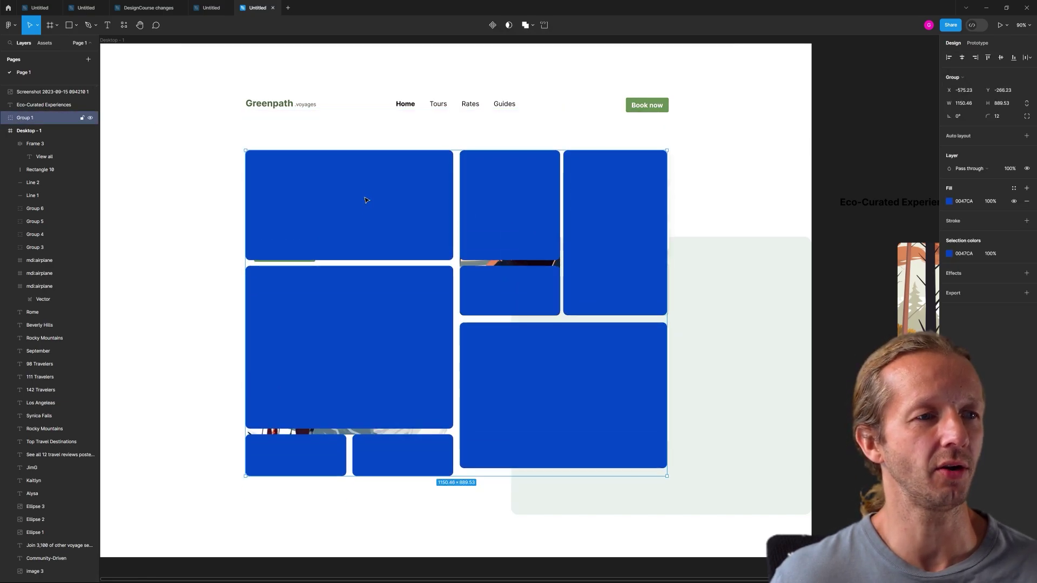
Set the group's blue fill opacity to 0% so it becomes fully transparent.
click(949, 202)
mouse_move(931, 346)
mouse_down()
mouse_move(874, 345)
mouse_move(926, 346)
mouse_up()
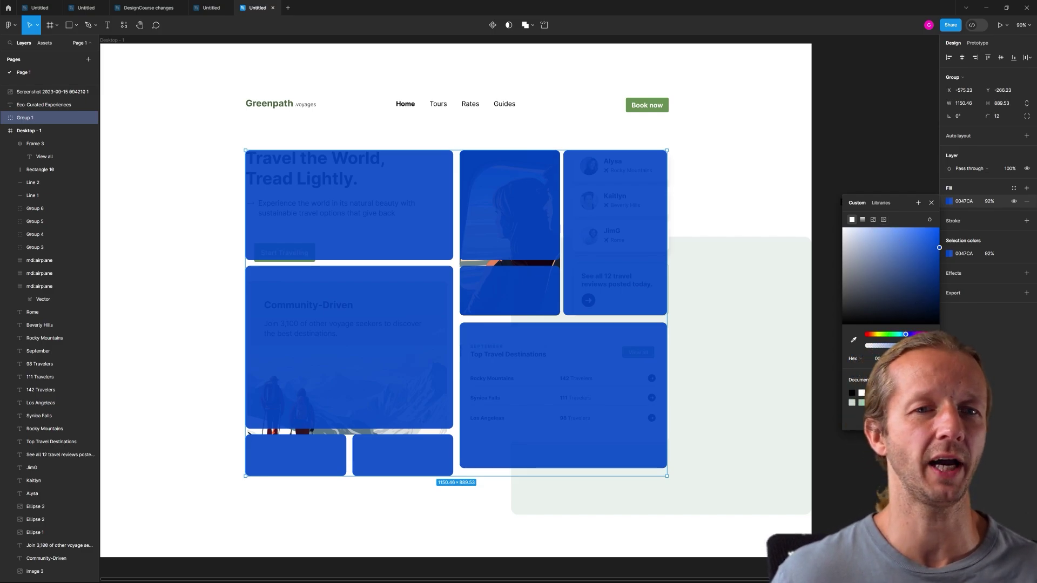
drag(927, 346, 865, 346)
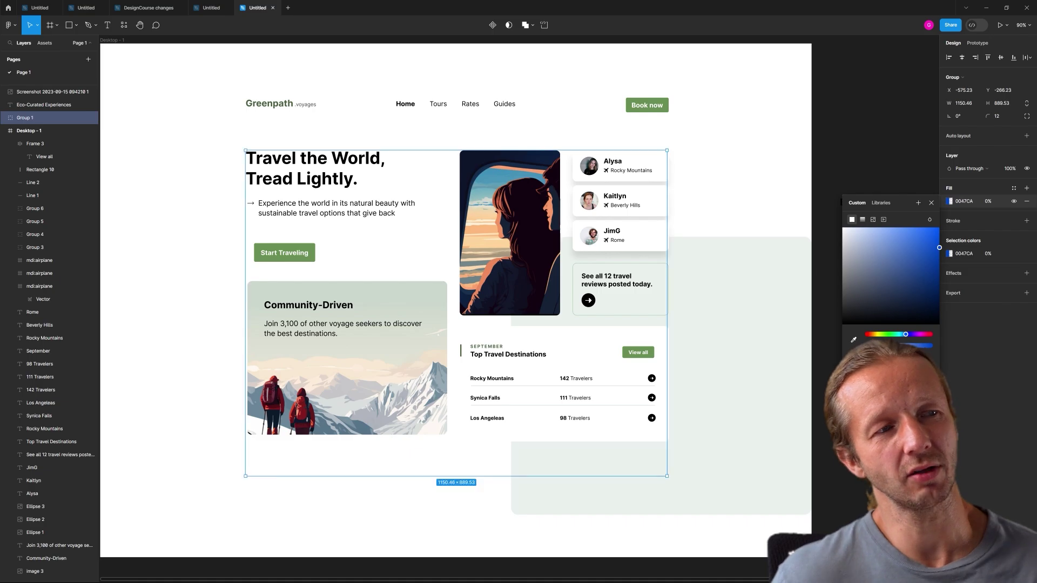
mouse_move(859, 349)
mouse_down()
mouse_move(886, 346)
mouse_move(865, 345)
mouse_up()
click(838, 147)
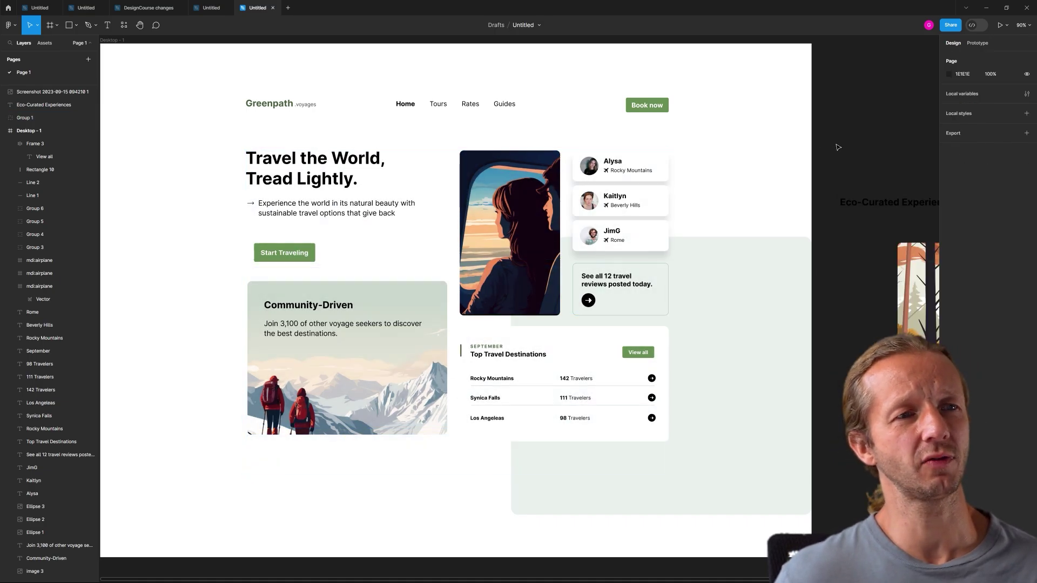